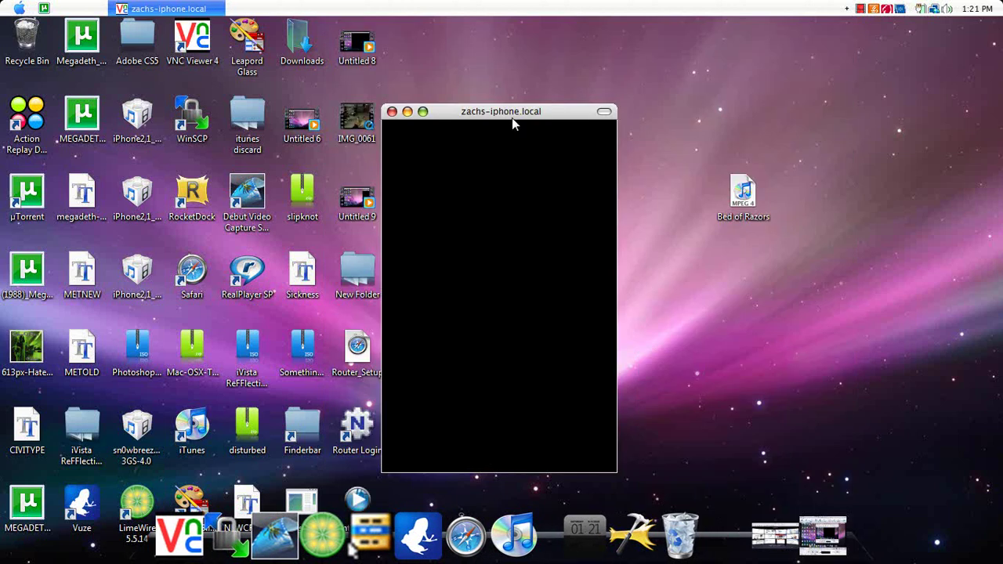
Unlock the iPhone in the repositioned remote window and dismiss the low battery alert
drag(518, 113, 713, 66)
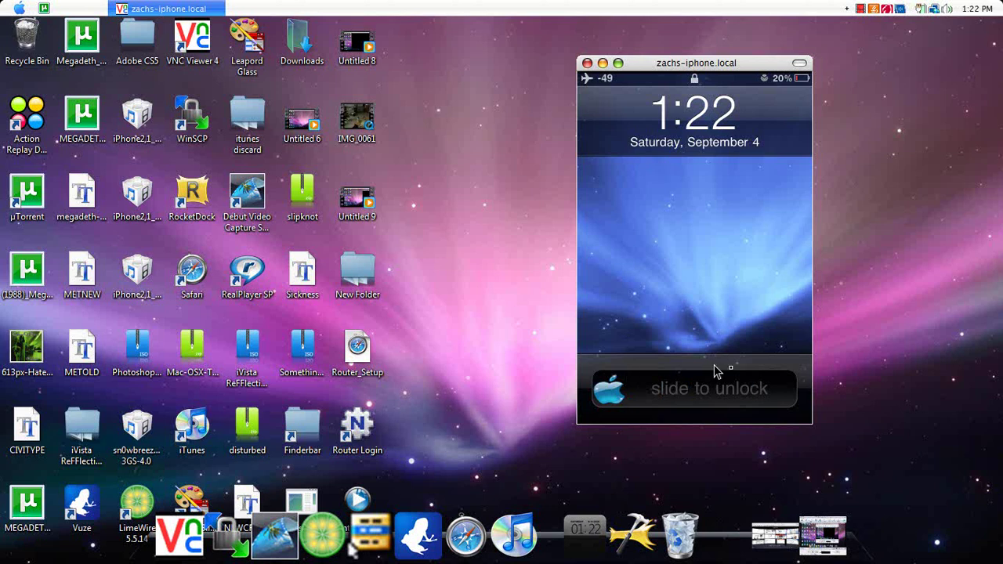
drag(612, 387, 929, 407)
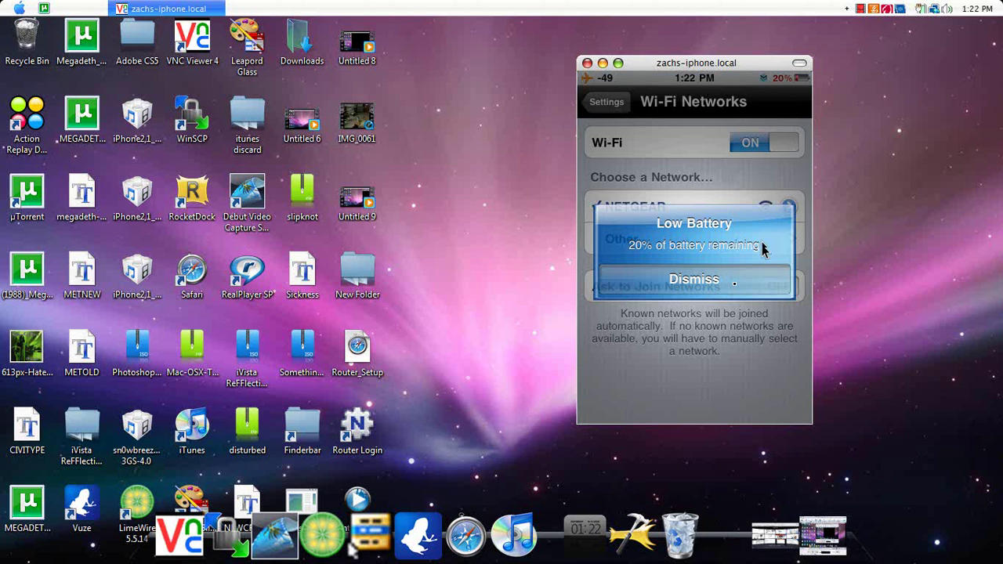
click(737, 282)
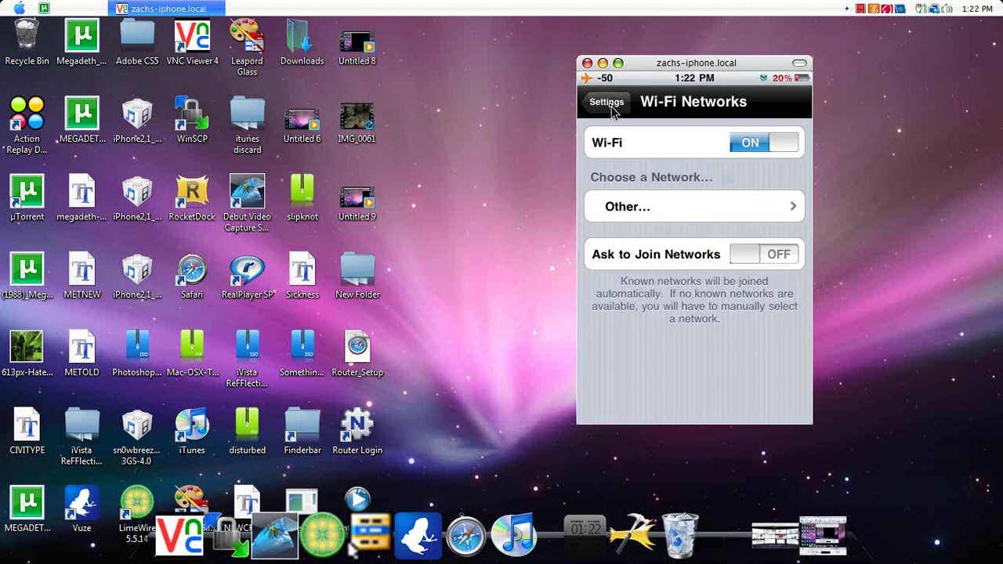
Check the iPhone's software version on the About page of the General settings, and return to the main Settings list
click(607, 103)
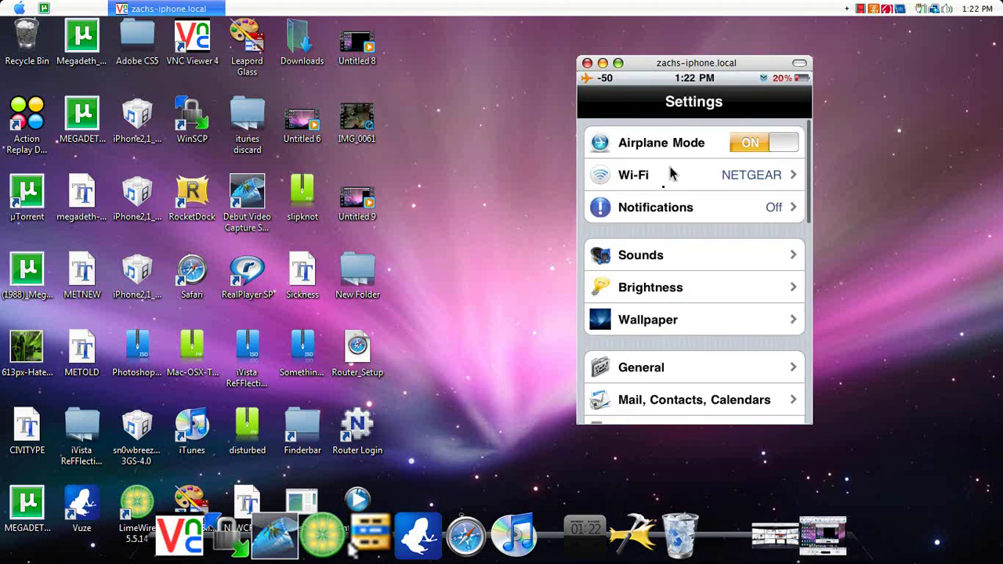
click(737, 370)
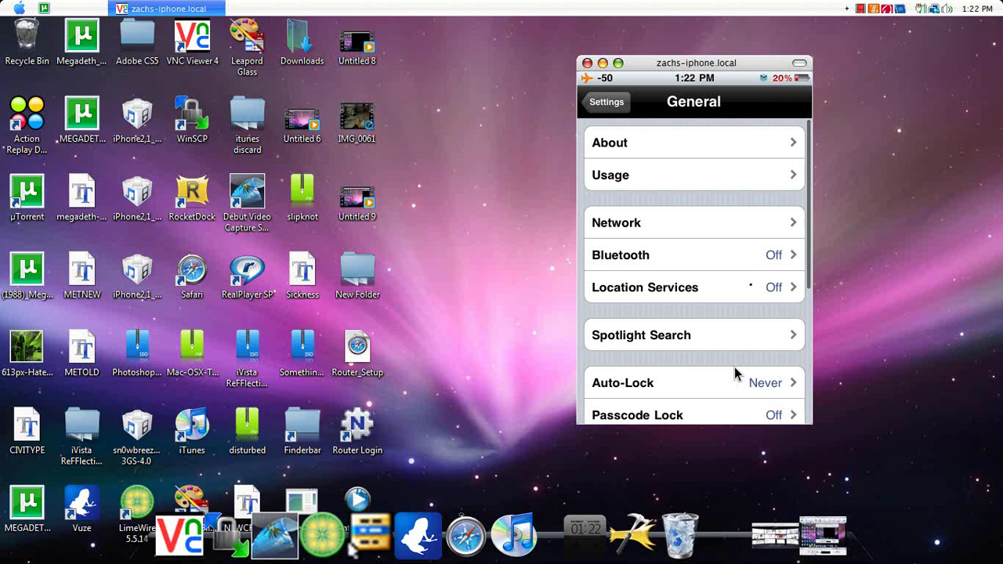
click(776, 233)
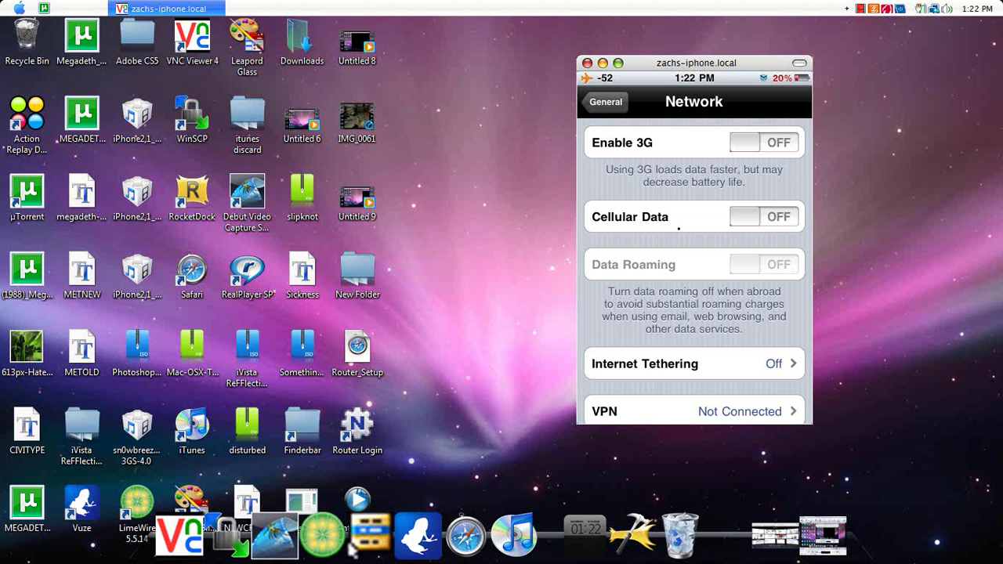
click(627, 106)
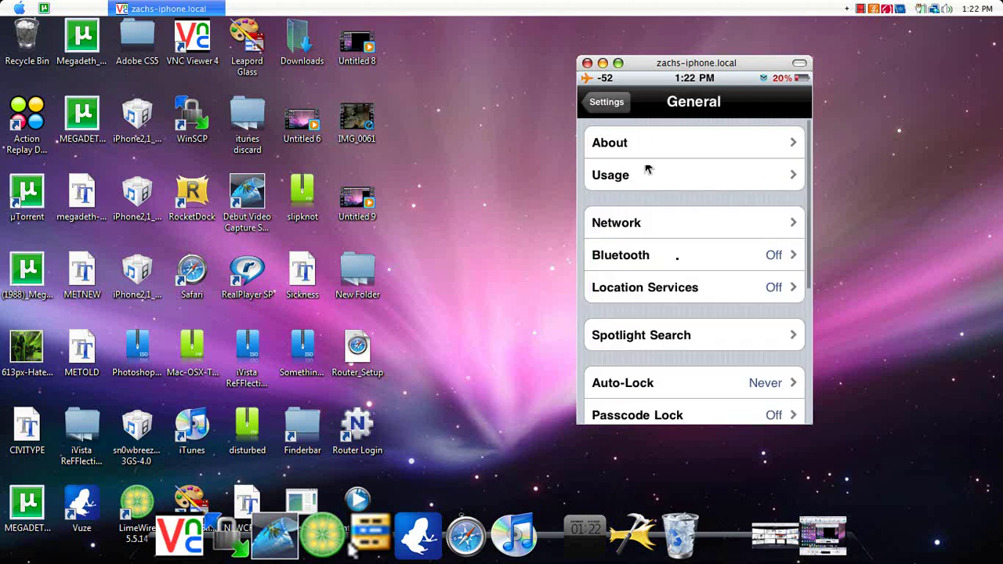
click(687, 143)
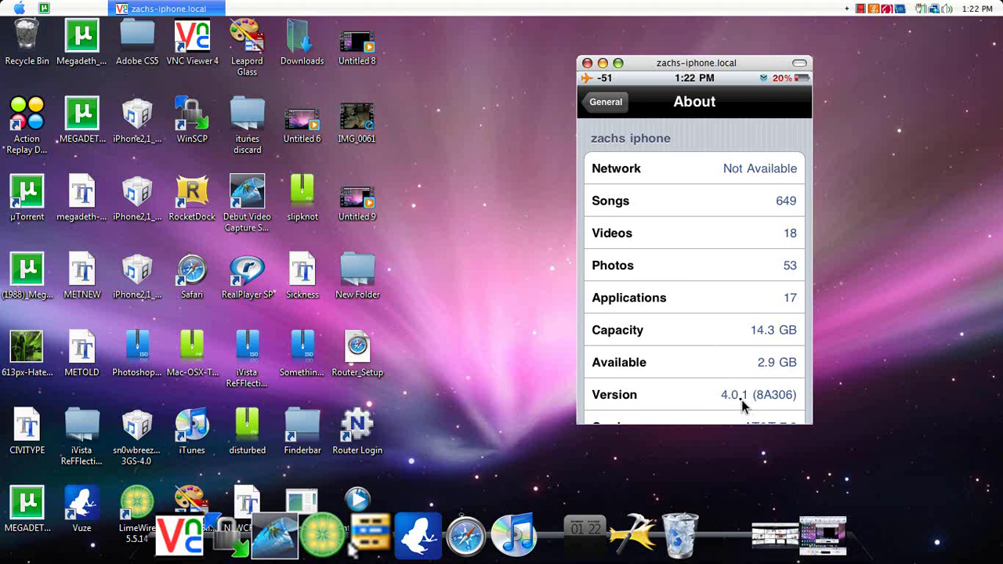
click(608, 108)
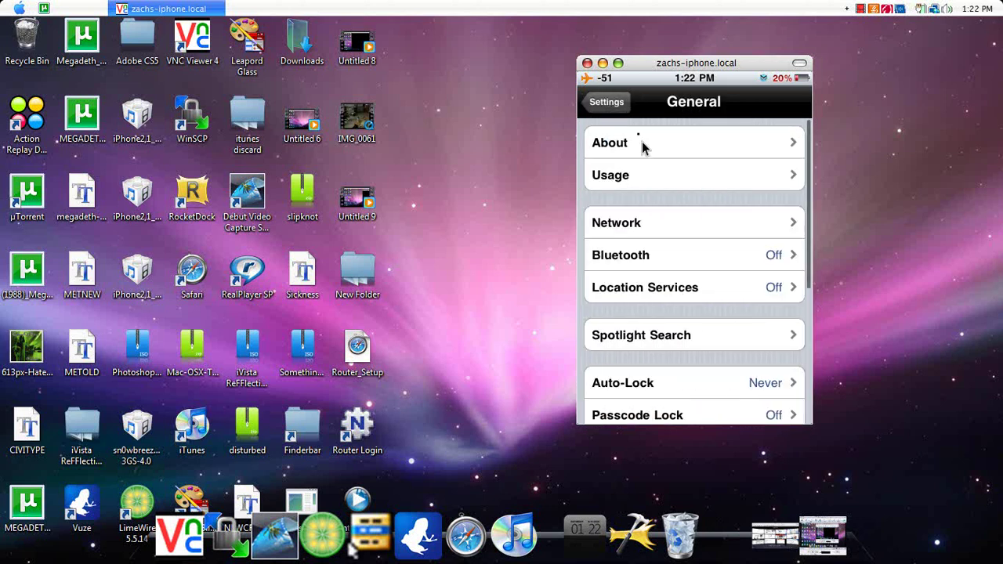
click(608, 104)
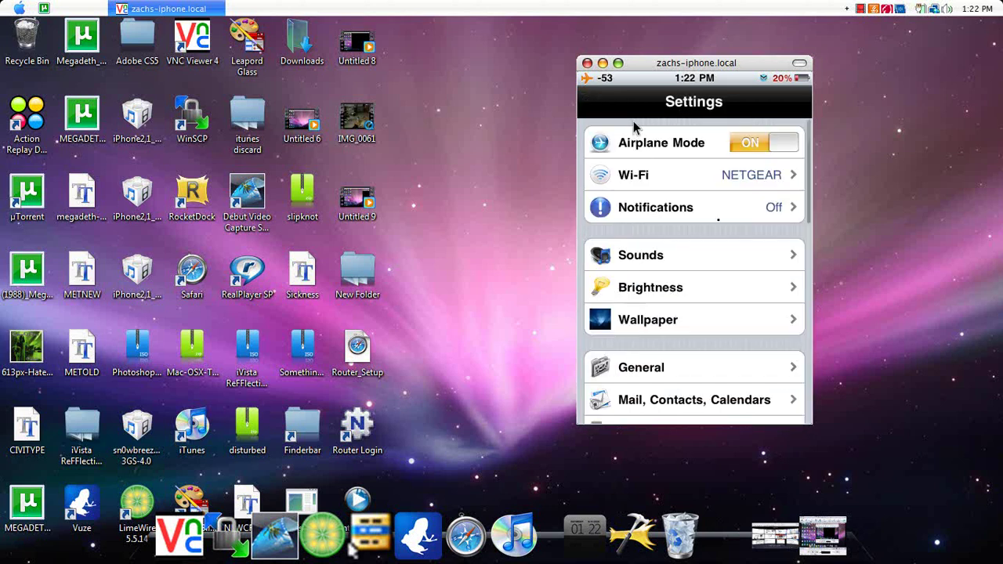
Leave Settings, open Safari on the iPhone and clear the current web address
right_click(718, 225)
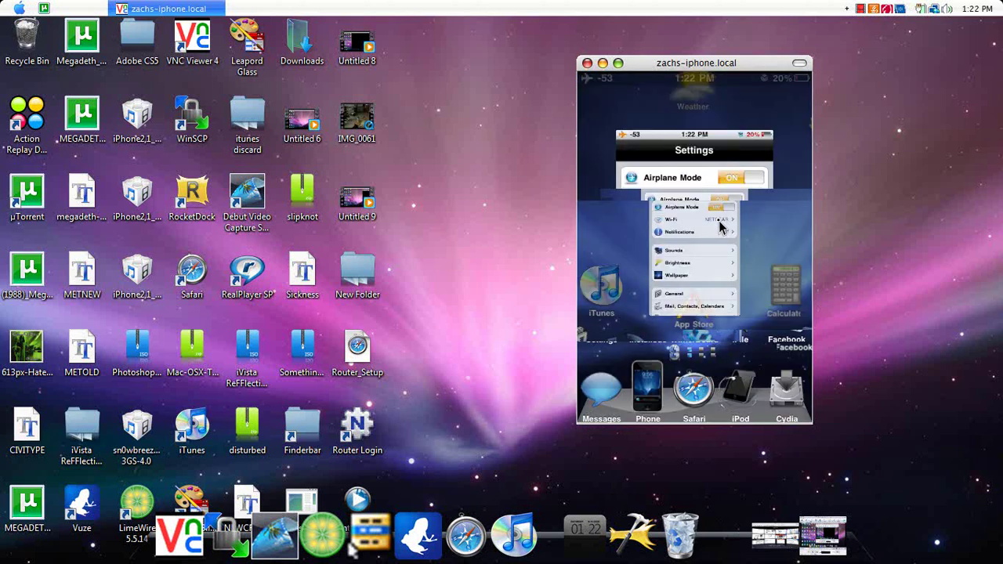
click(692, 383)
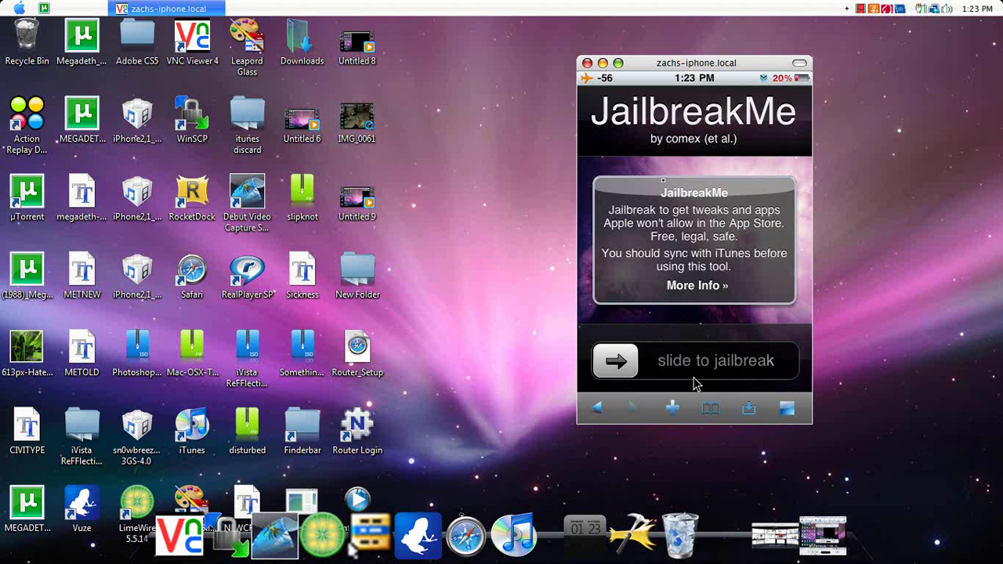
click(661, 285)
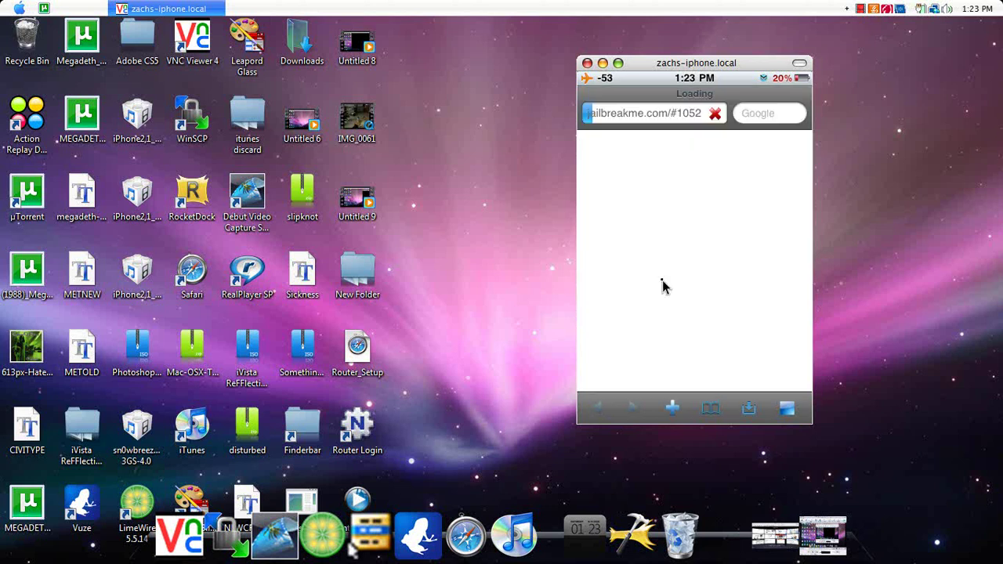
click(647, 116)
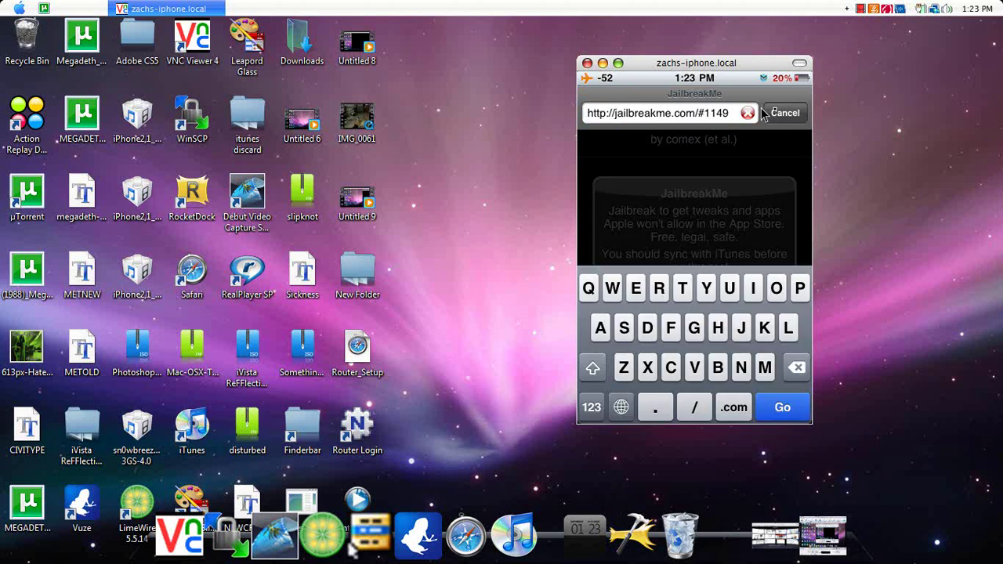
click(746, 114)
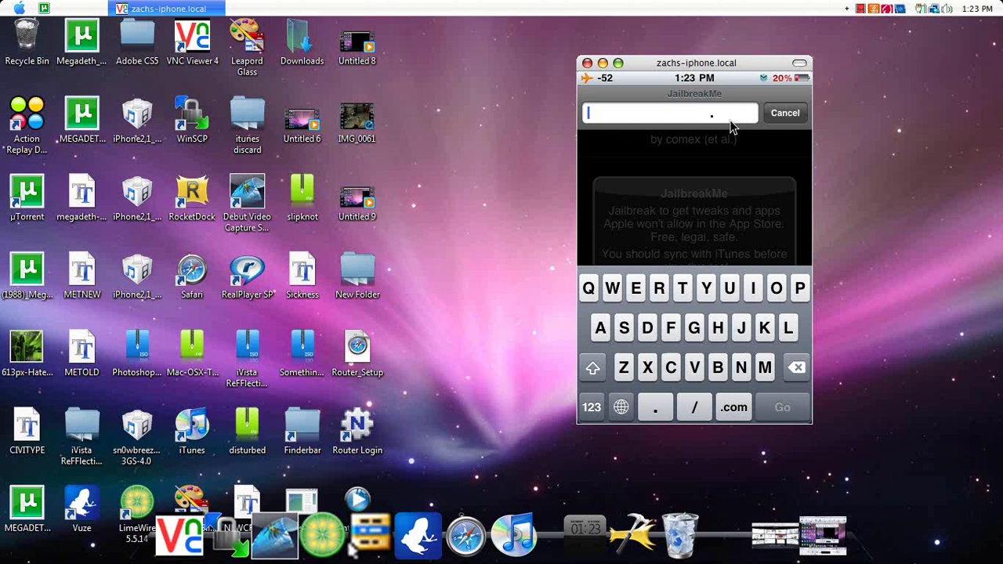
text(jilb)
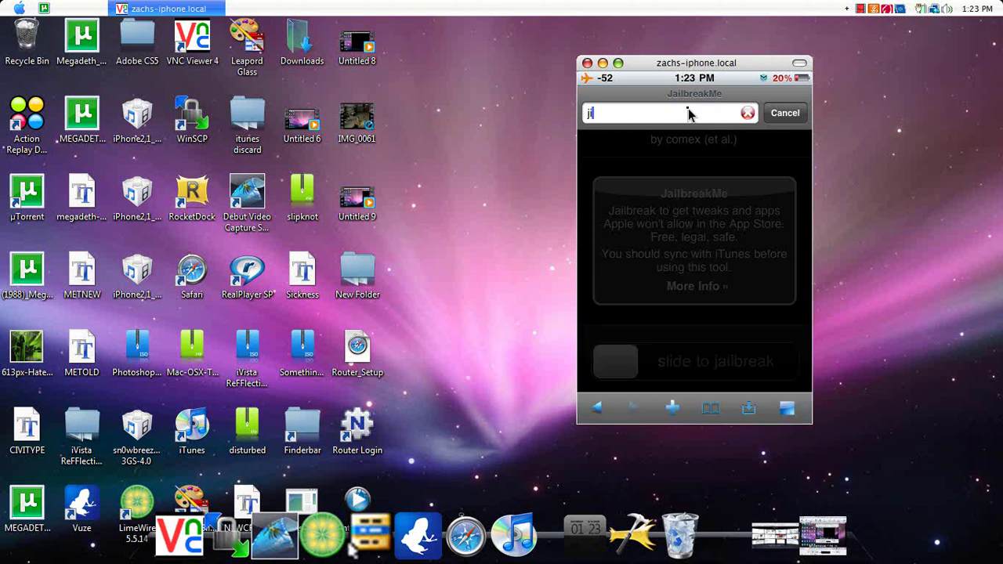
text(reakme.com)
key(BackSpace)
key(BackSpace)
key(BackSpace)
key(BackSpace)
key(BackSpace)
key(BackSpace)
key(BackSpace)
key(BackSpace)
key(BackSpace)
key(BackSpace)
key(BackSpace)
key(BackSpace)
key(BackSpace)
key(BackSpace)
text(jai)
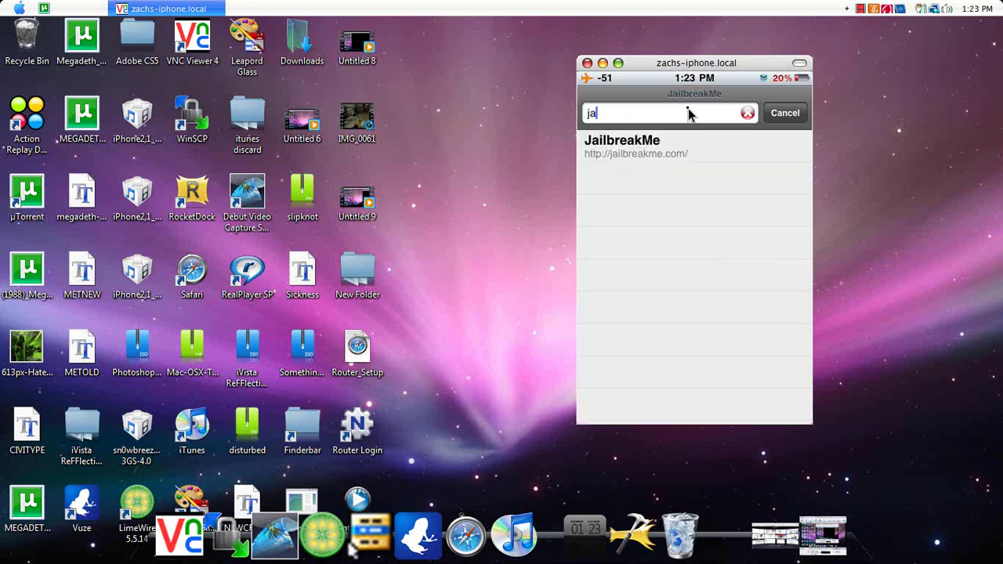
text(l)
click(689, 160)
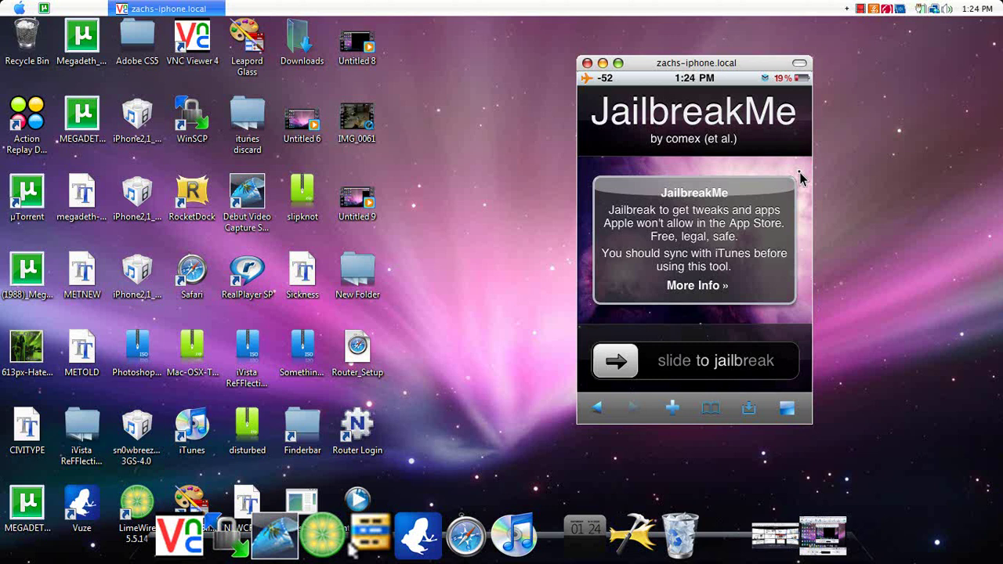
Return to the iPhone's home screen, and reopen Safari to load google.com
right_click(800, 179)
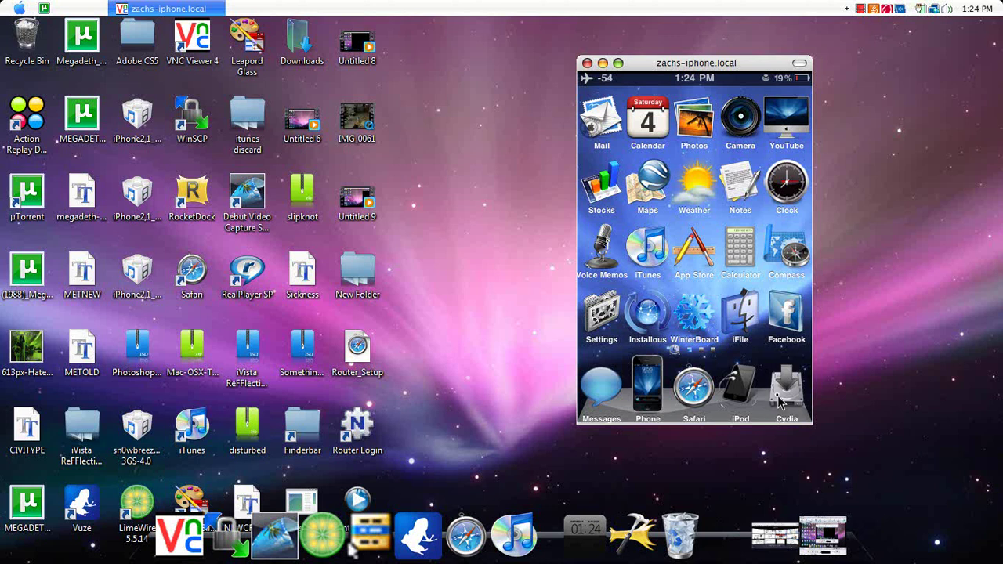
click(694, 388)
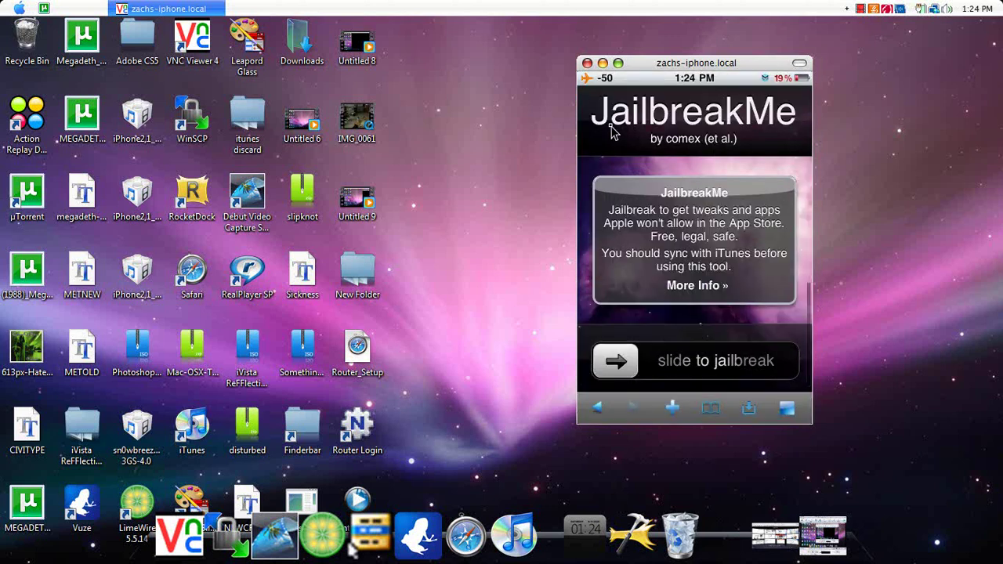
drag(633, 95, 635, 108)
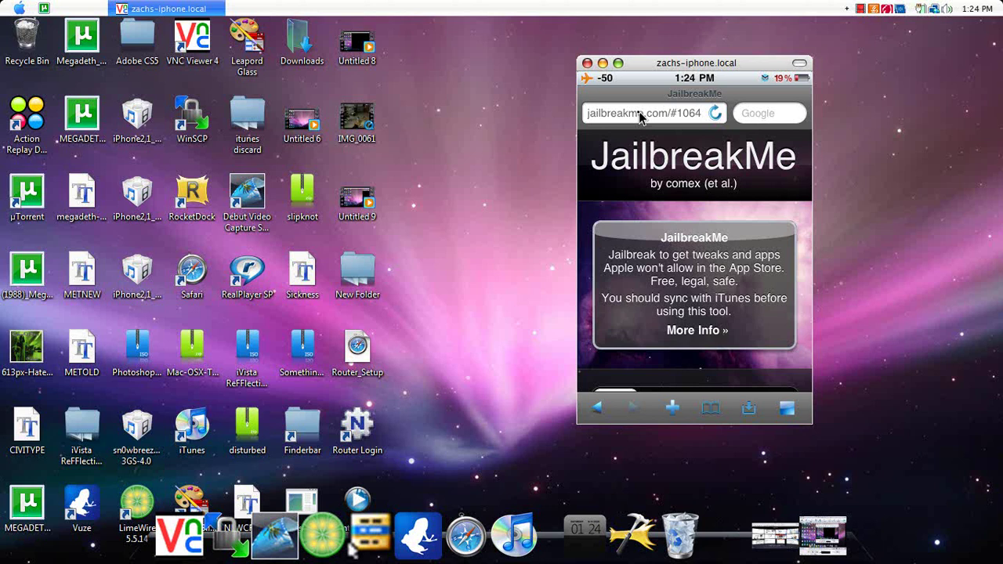
click(638, 116)
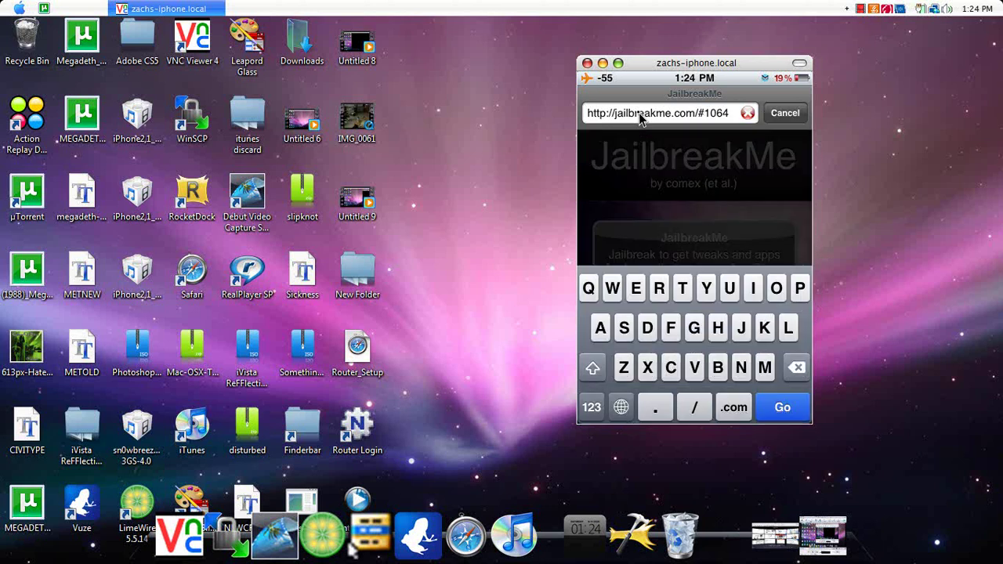
text(google.com)
key(Return)
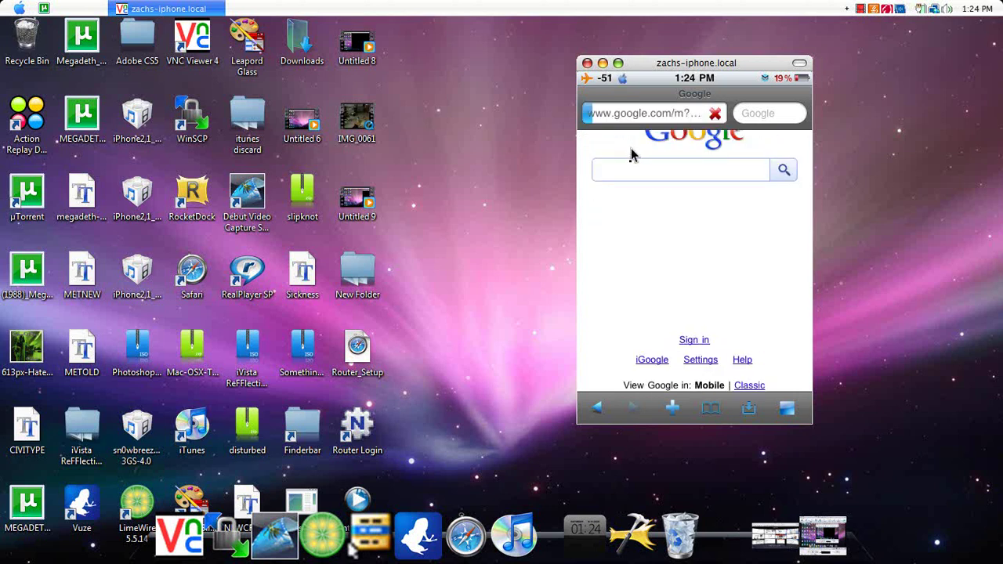
Search Google Images for "cydia" and leave Safari for the home screen
click(633, 149)
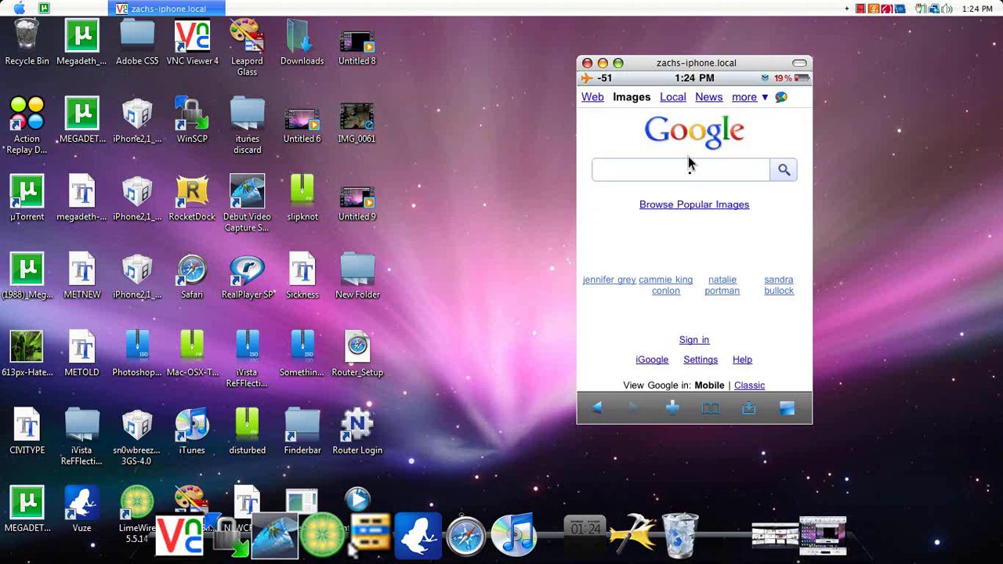
click(691, 180)
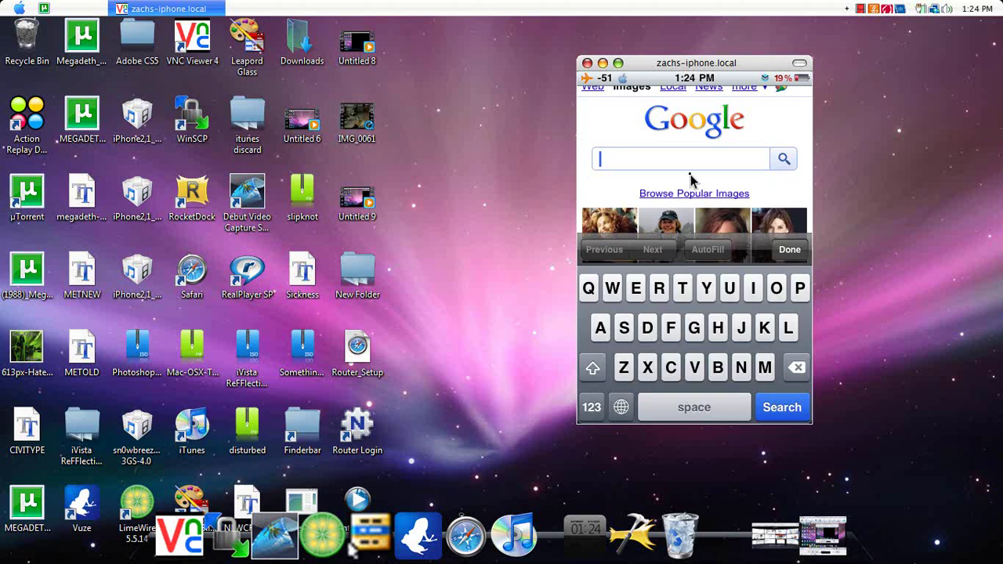
text(cydia)
key(Return)
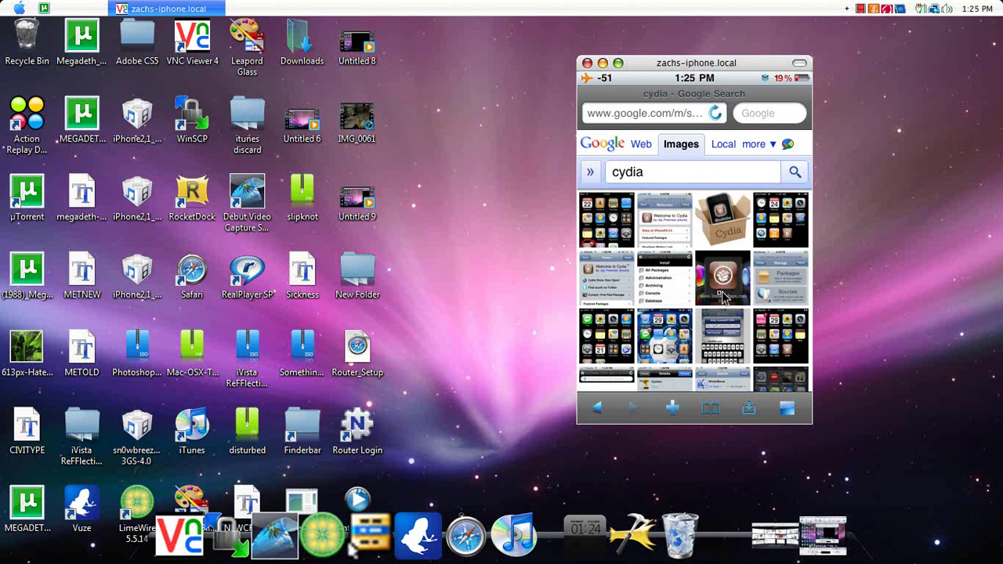
right_click(636, 192)
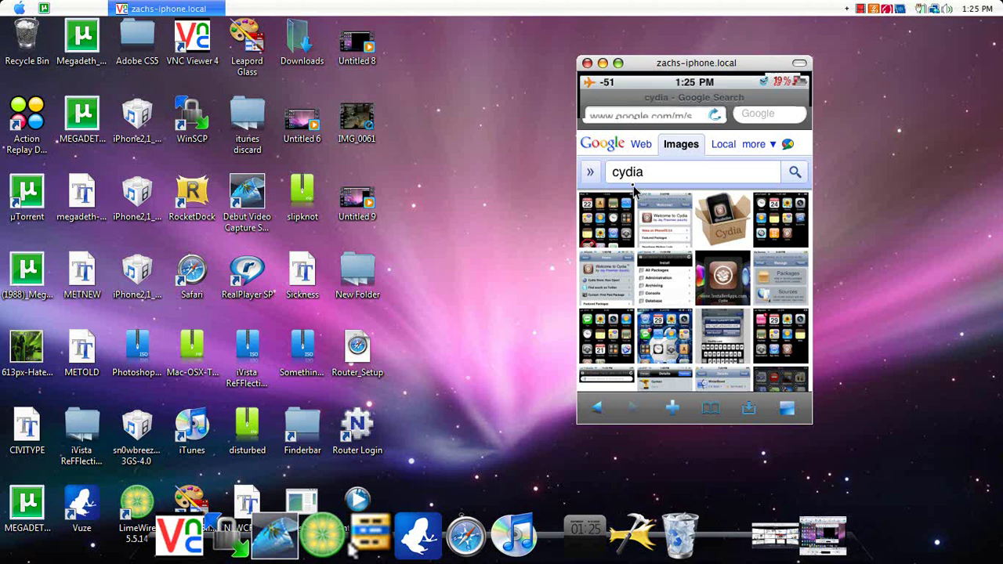